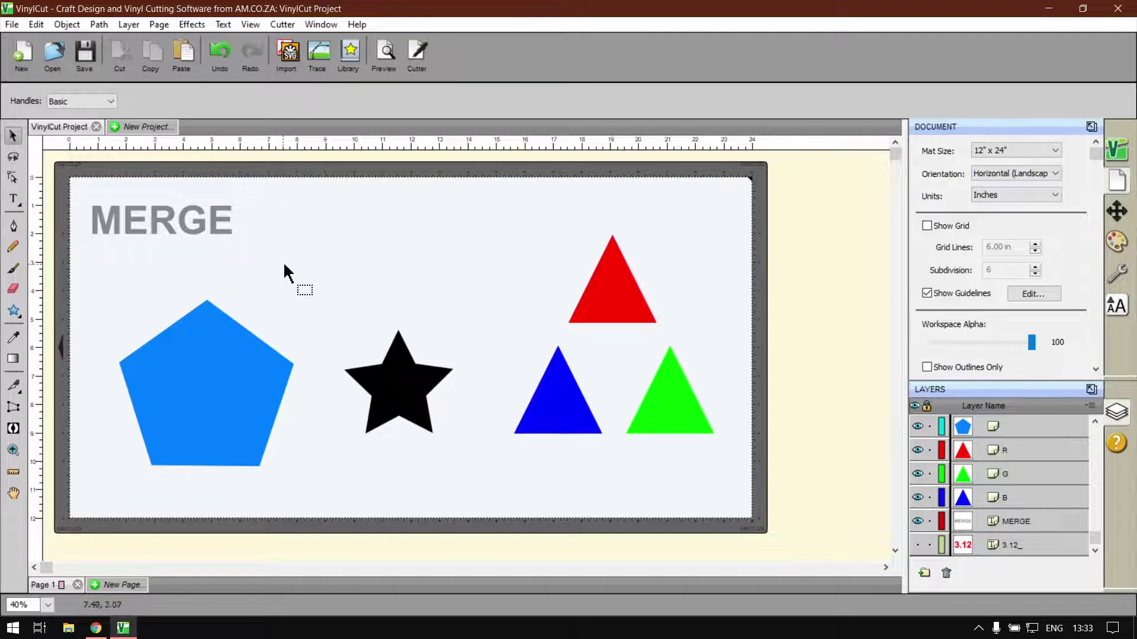
Select the red, green and blue triangles together
left_click(193, 349)
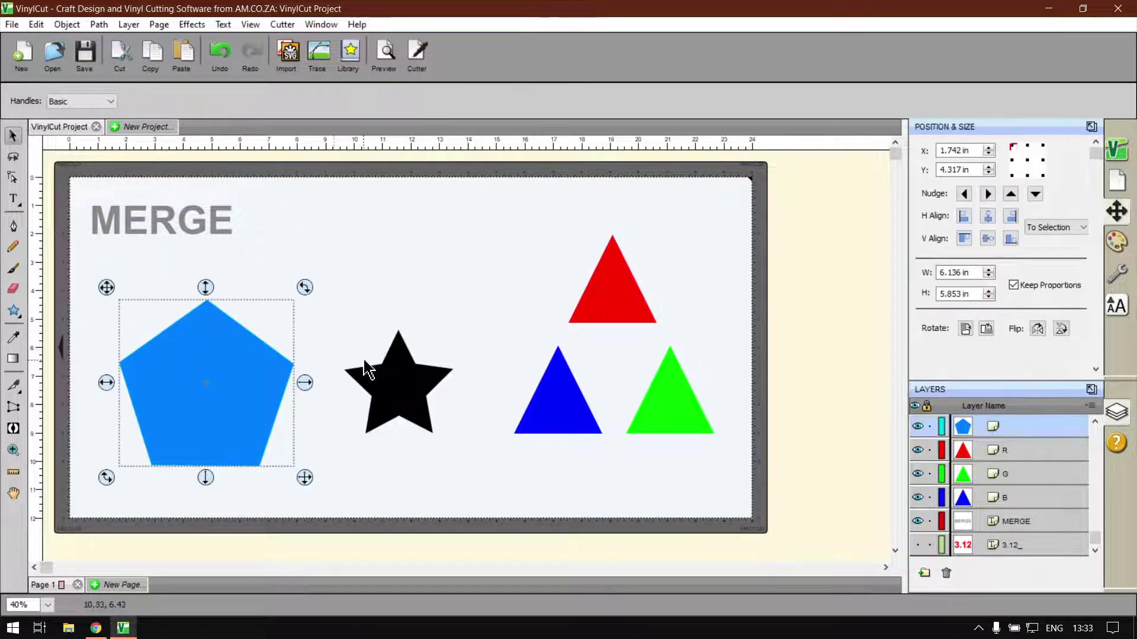
left_click(396, 378, "shift")
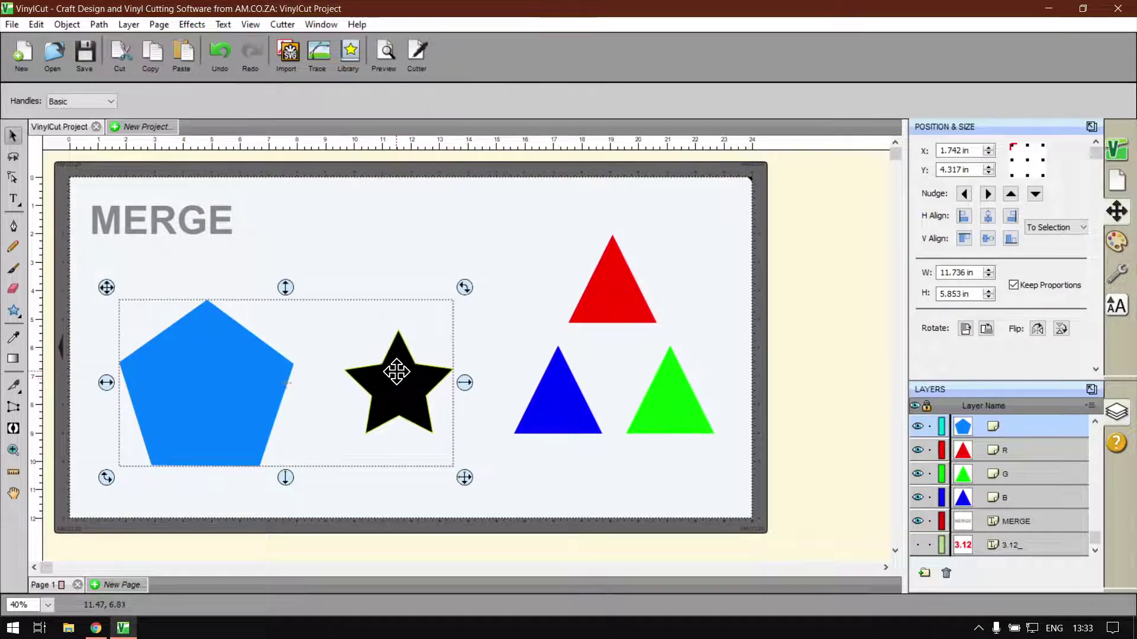
left_click_drag(514, 208, 727, 493)
left_click_drag(462, 188, 740, 508)
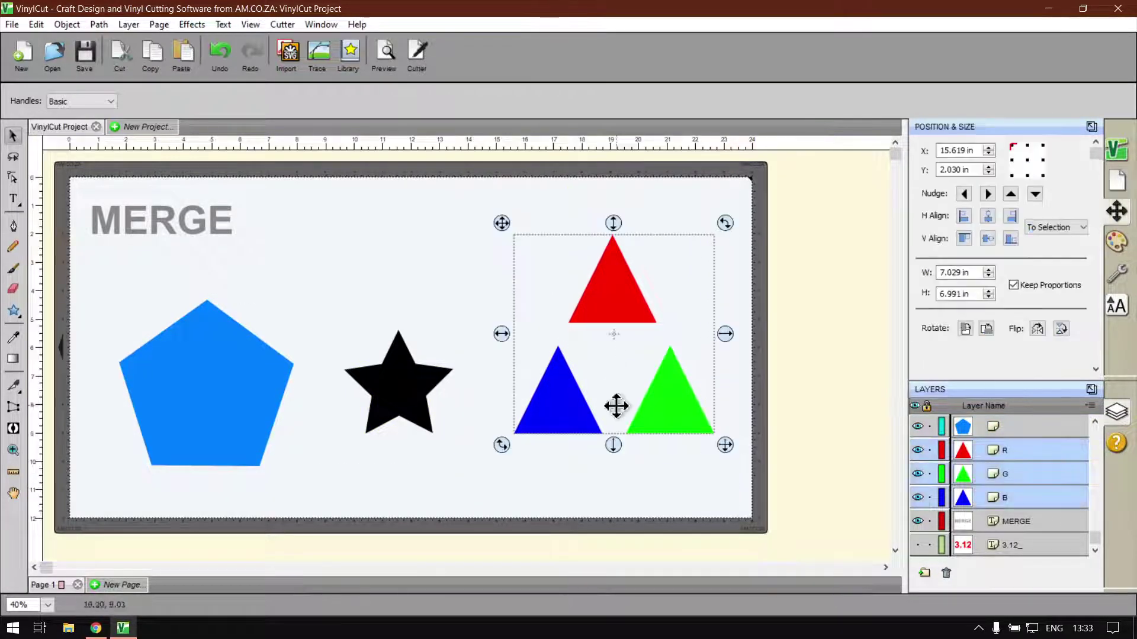
Look up the Merge command for the selected triangles and examine the order of layers R, G and B
key("super+plus")
left_click(65, 25)
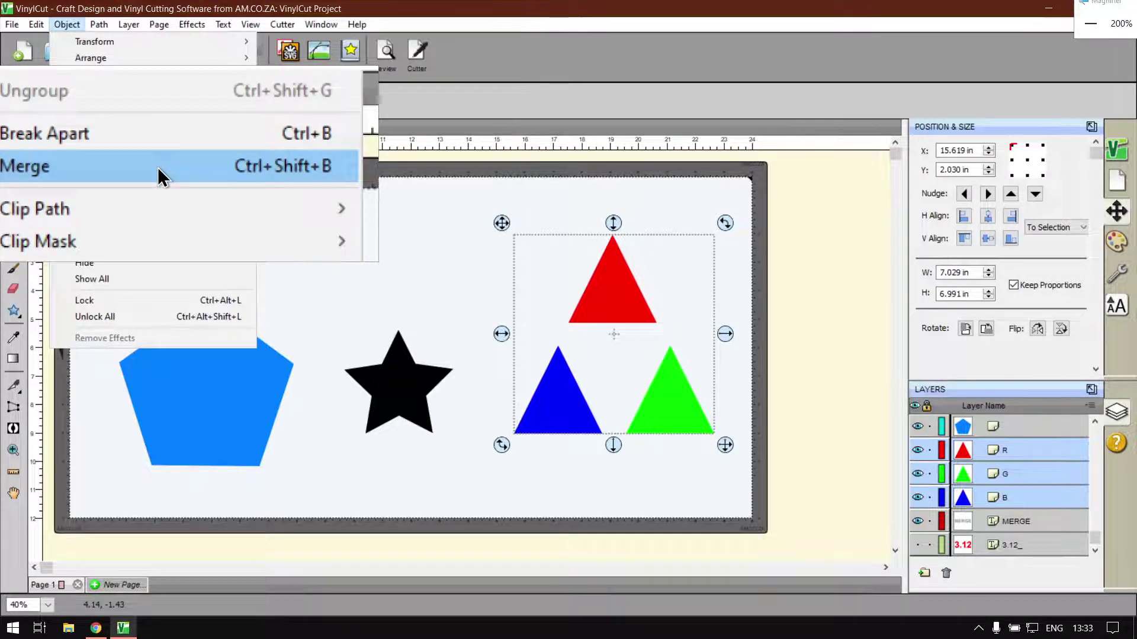
key("super+Escape")
left_click(333, 113)
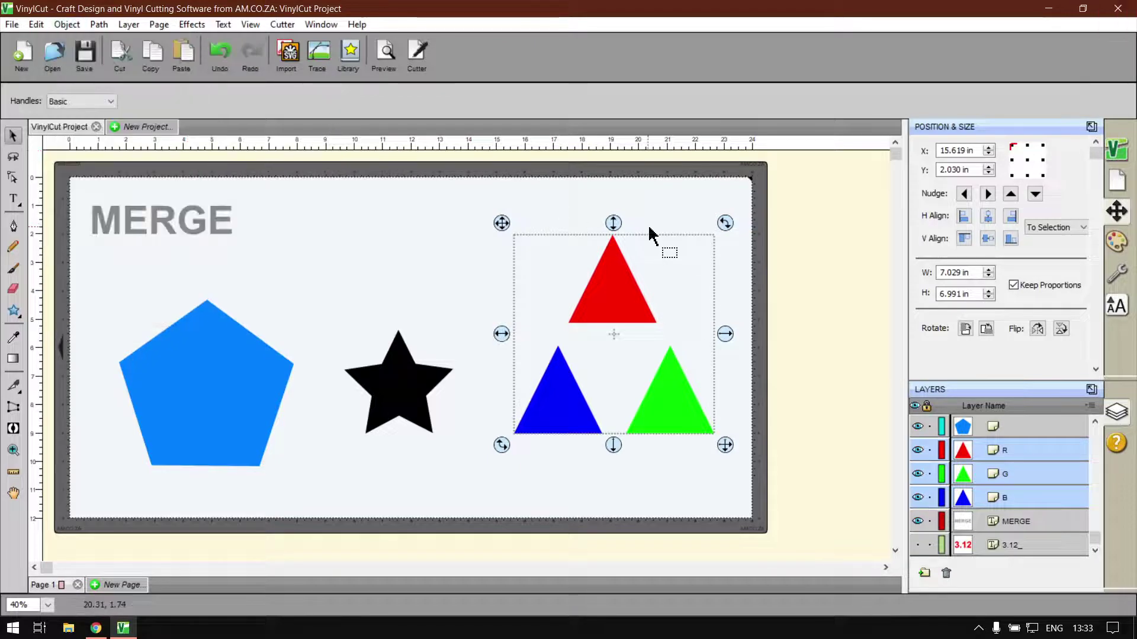
right_click(627, 285)
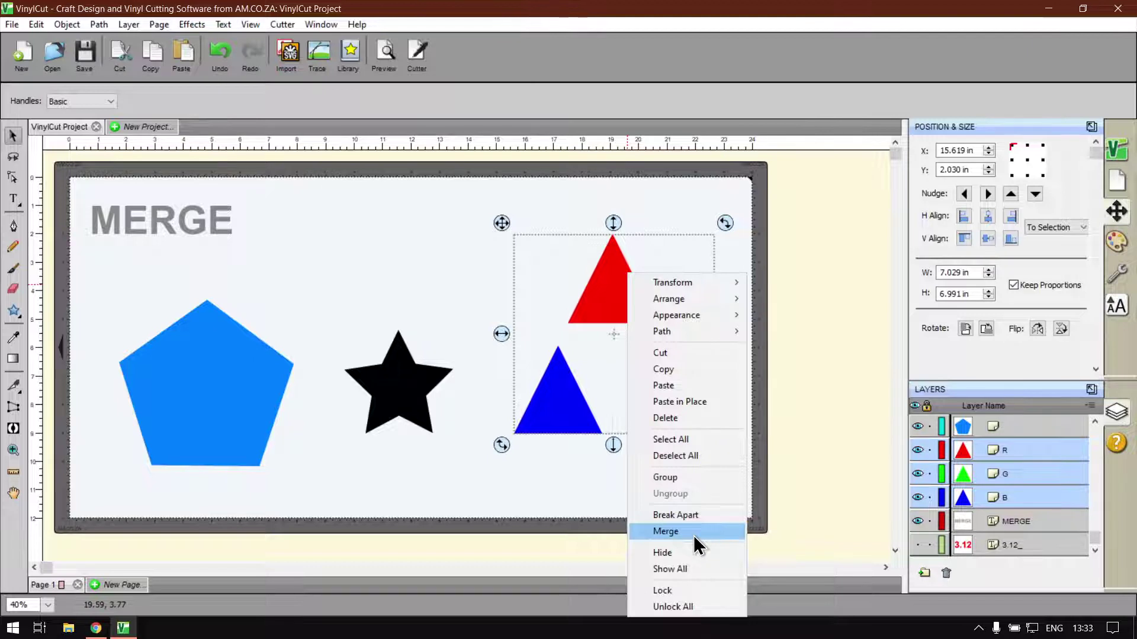
left_click(896, 63)
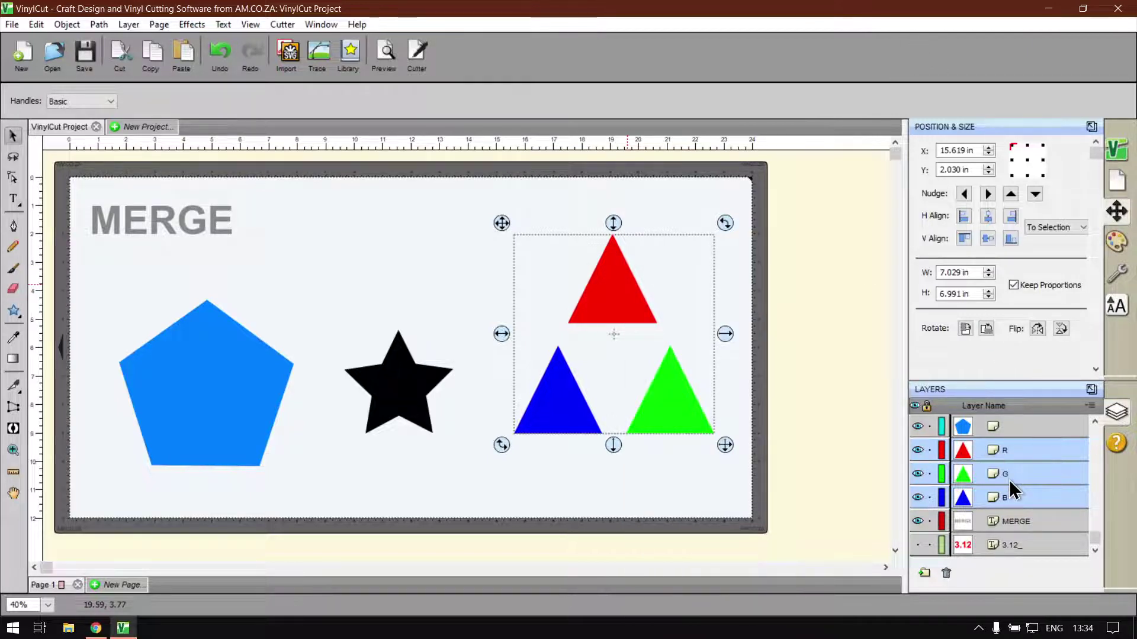
key("super+plus")
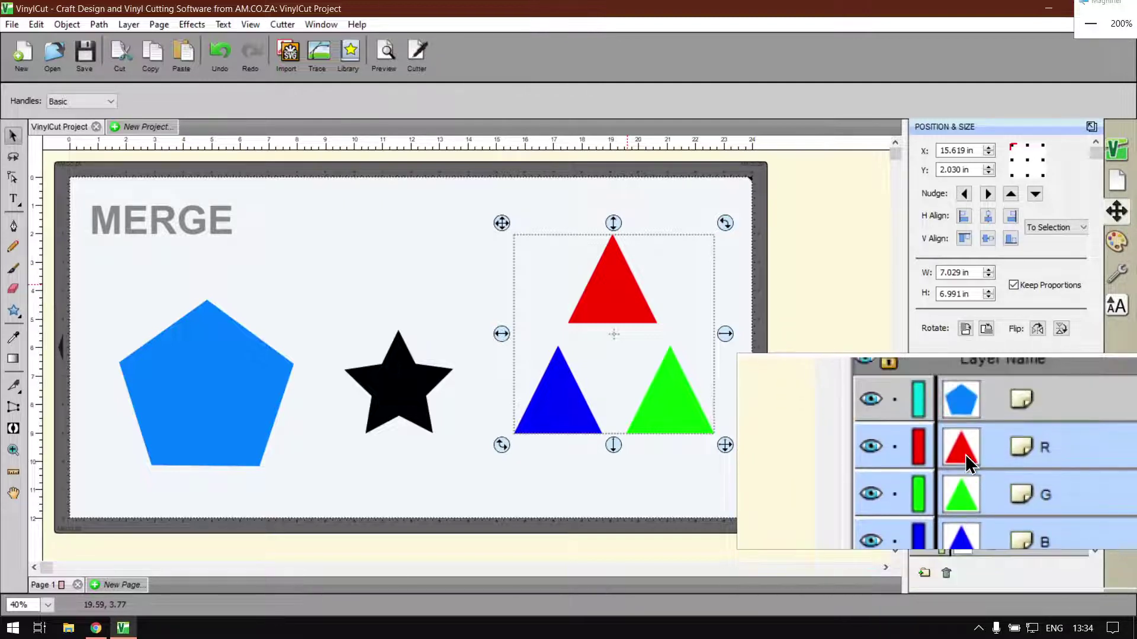
key("super+Escape")
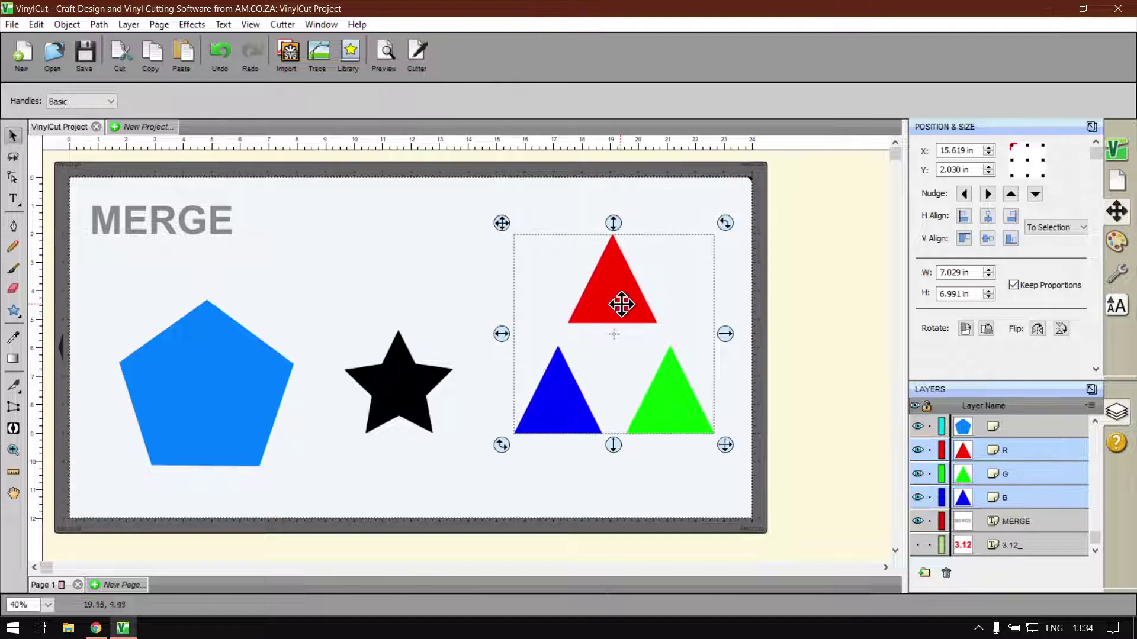
Try merging the three triangles with layer R above G and B, inspect the merged layer, and undo the merge
right_click(610, 276)
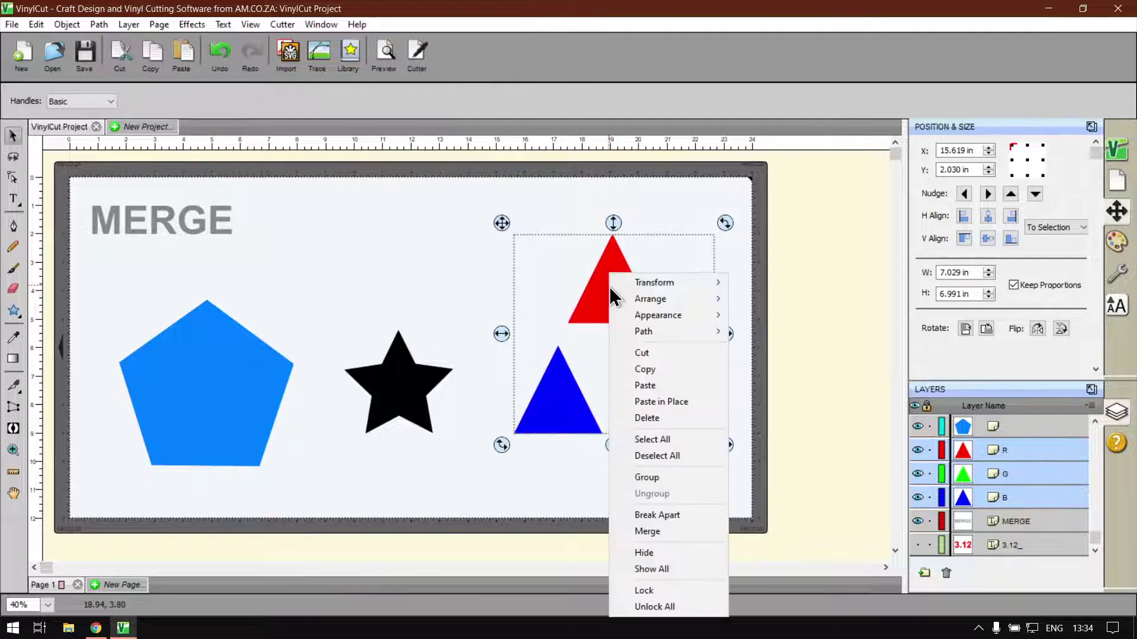
left_click(663, 530)
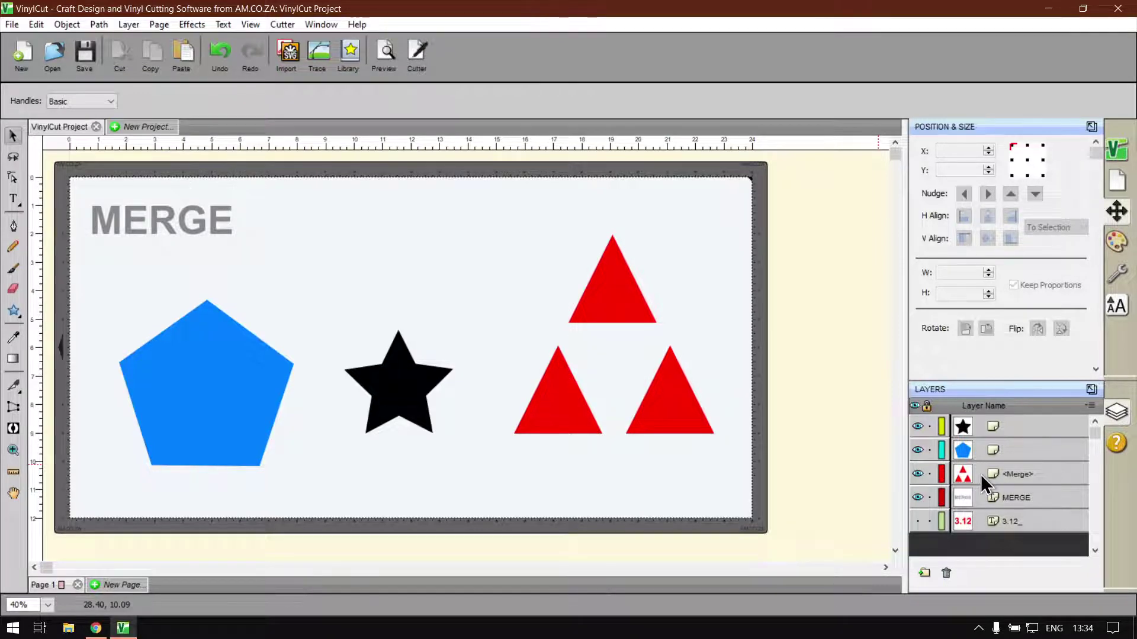
key("super+plus")
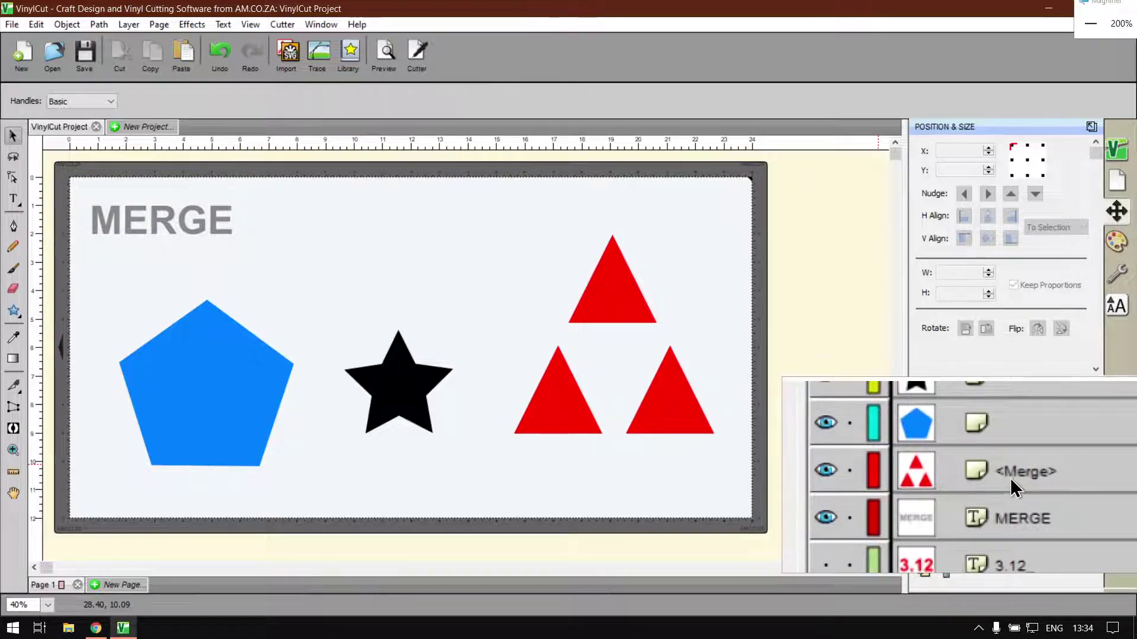
key("super+Escape")
left_click_drag(1003, 478, 614, 282)
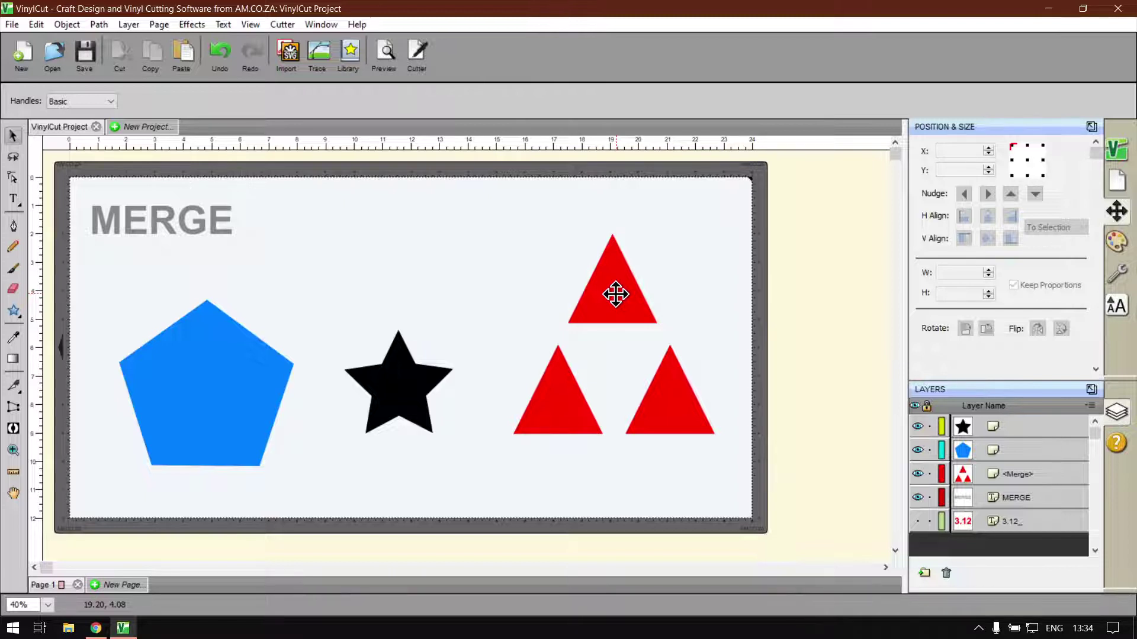
key("ctrl+z")
Move layer G above layer R and merge the three triangles into one object
left_click(1009, 498)
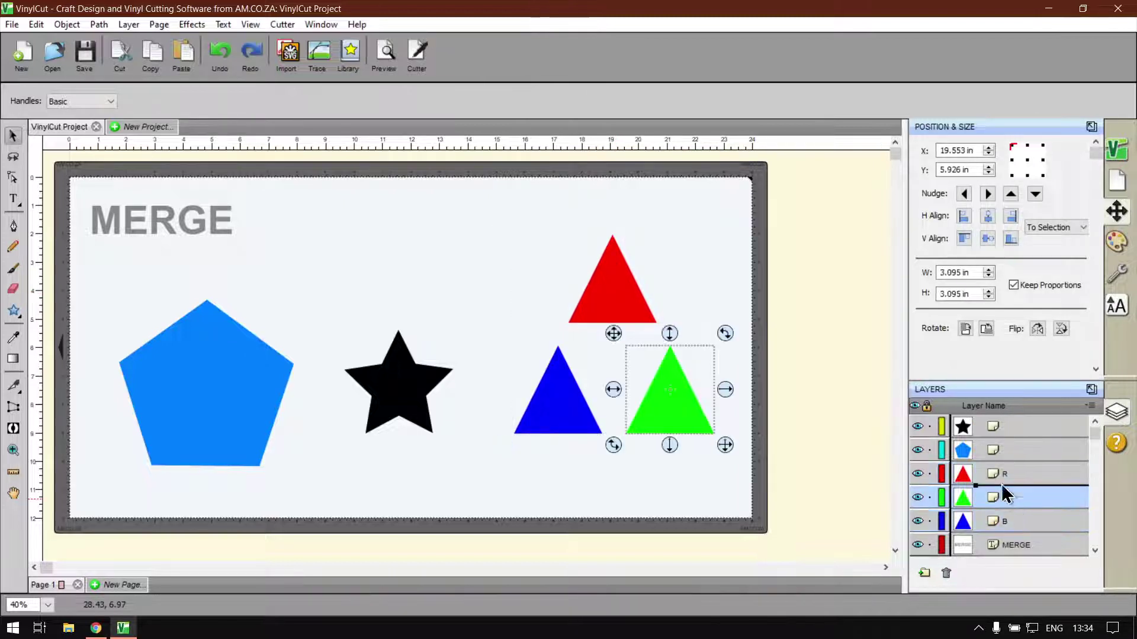
left_click_drag(1005, 494, 1001, 467)
left_click_drag(778, 503, 471, 201)
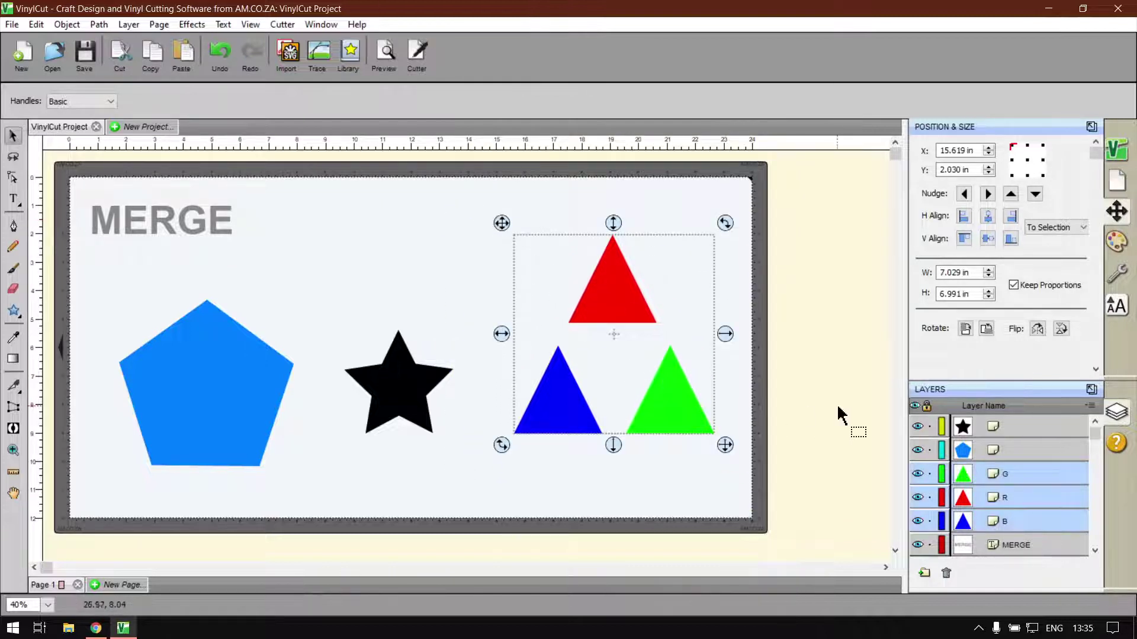
right_click(659, 405)
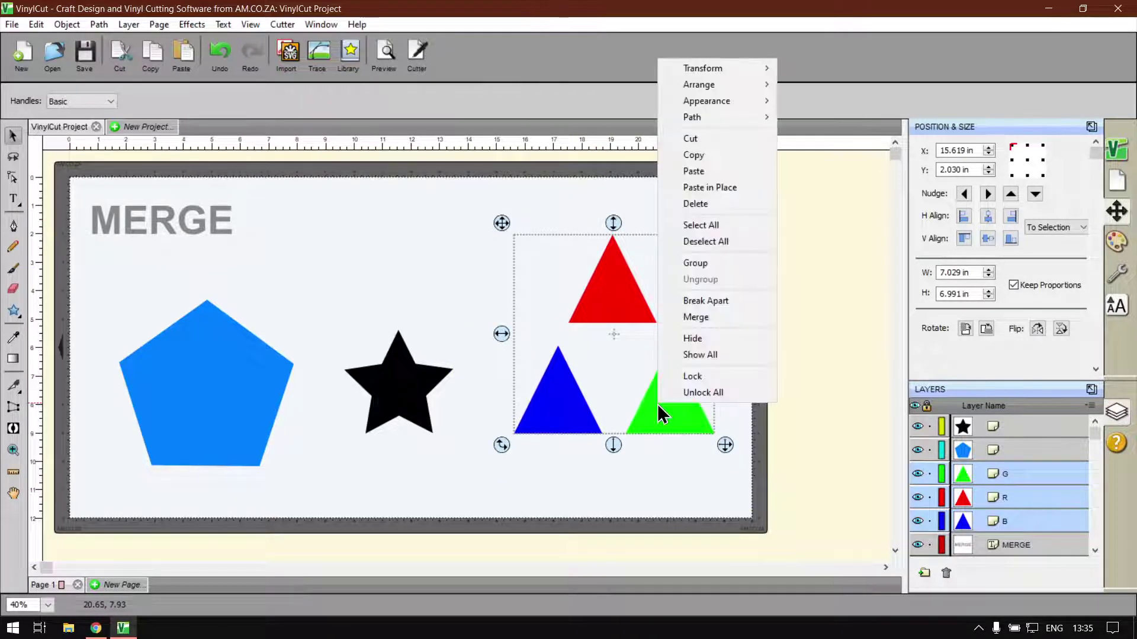
left_click(699, 320)
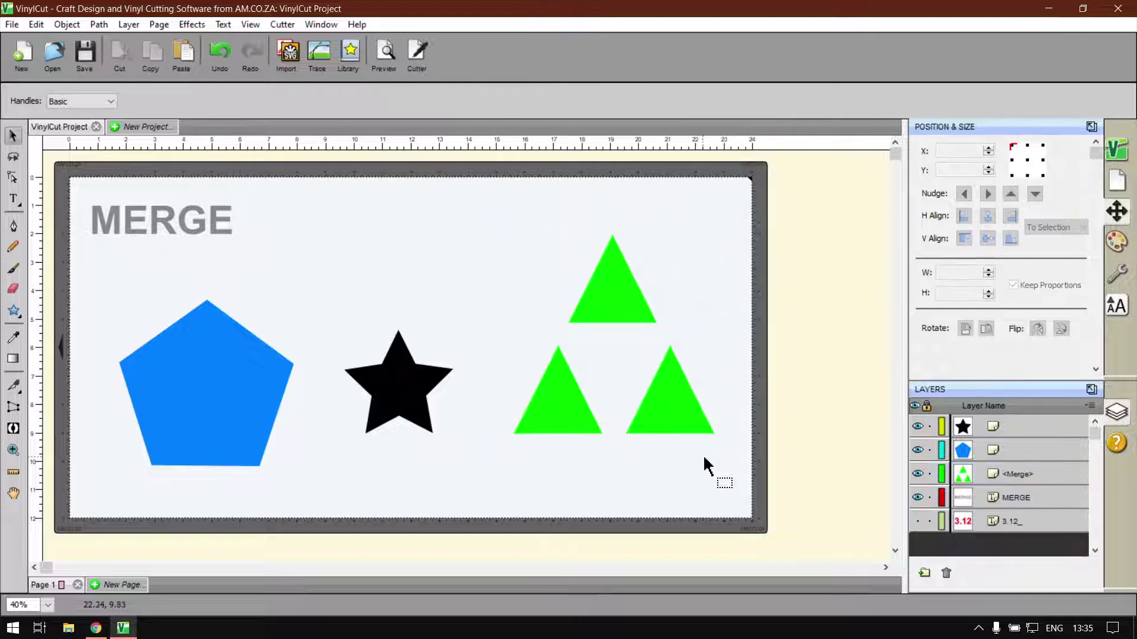
left_click(683, 477)
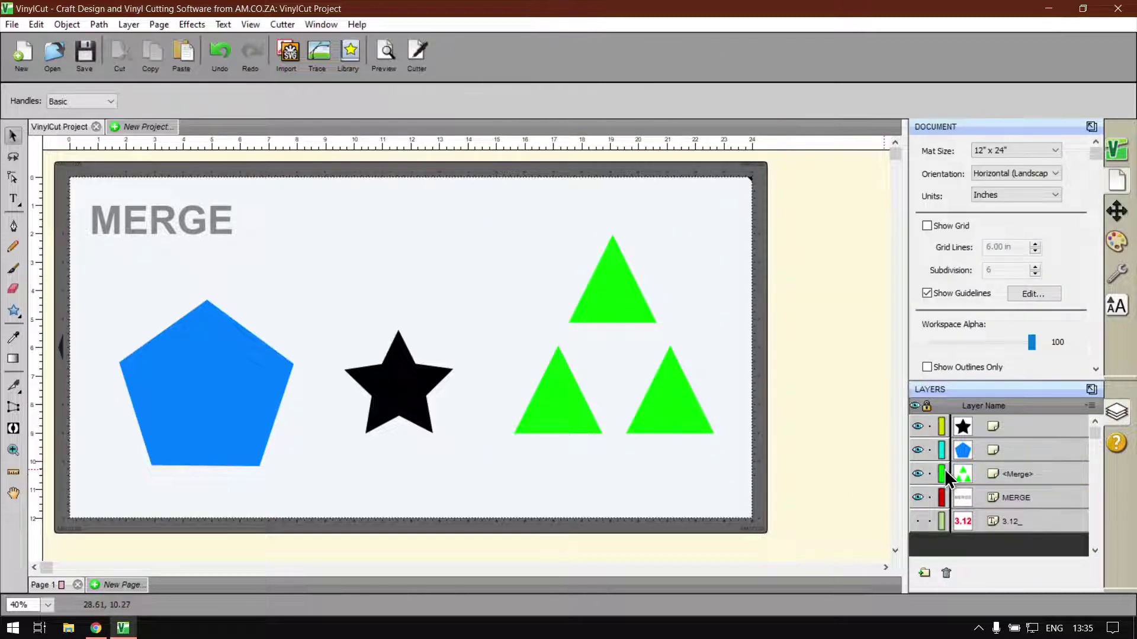
Move the black star onto the middle of the blue pentagon, at about X 2.89 in, Y 5.52 in
left_click_drag(940, 480, 403, 365)
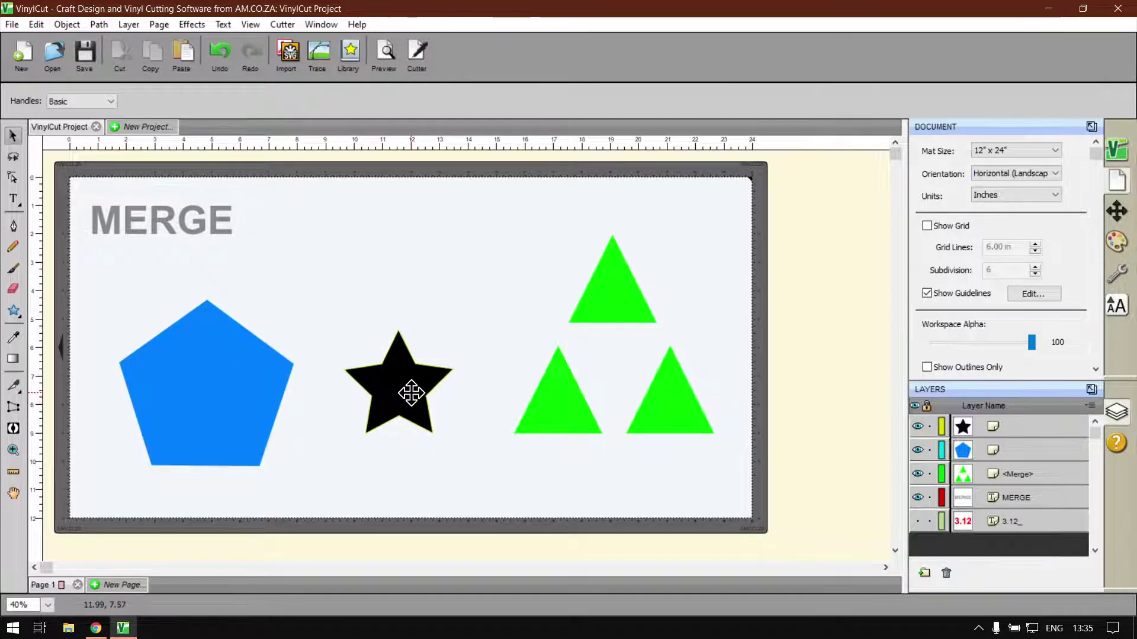
left_click_drag(401, 386, 218, 390)
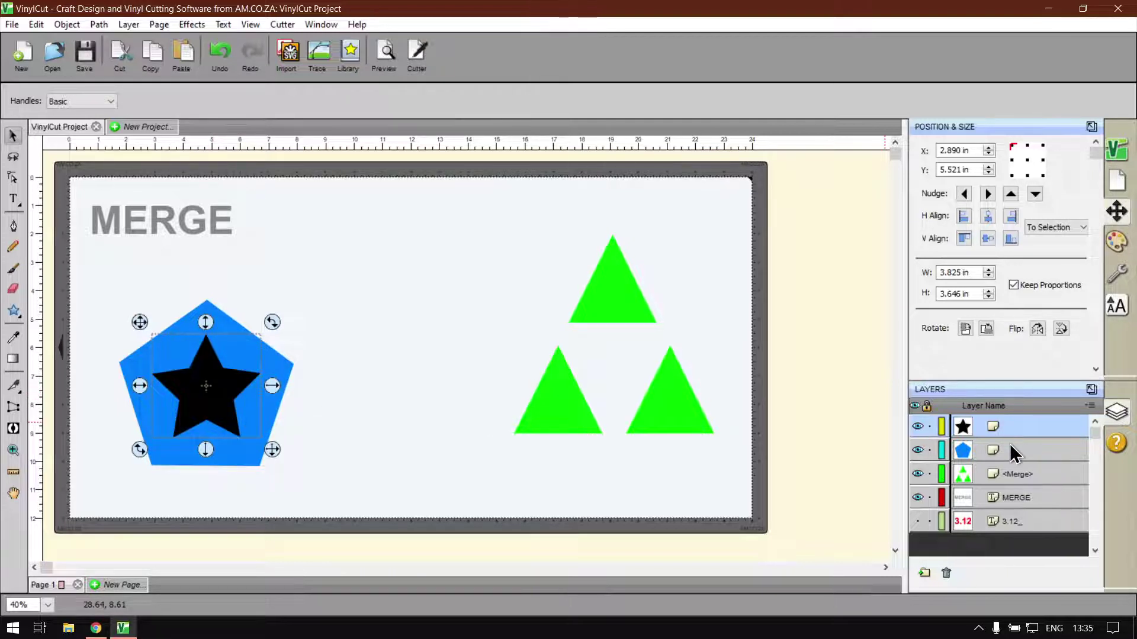
key("super+plus")
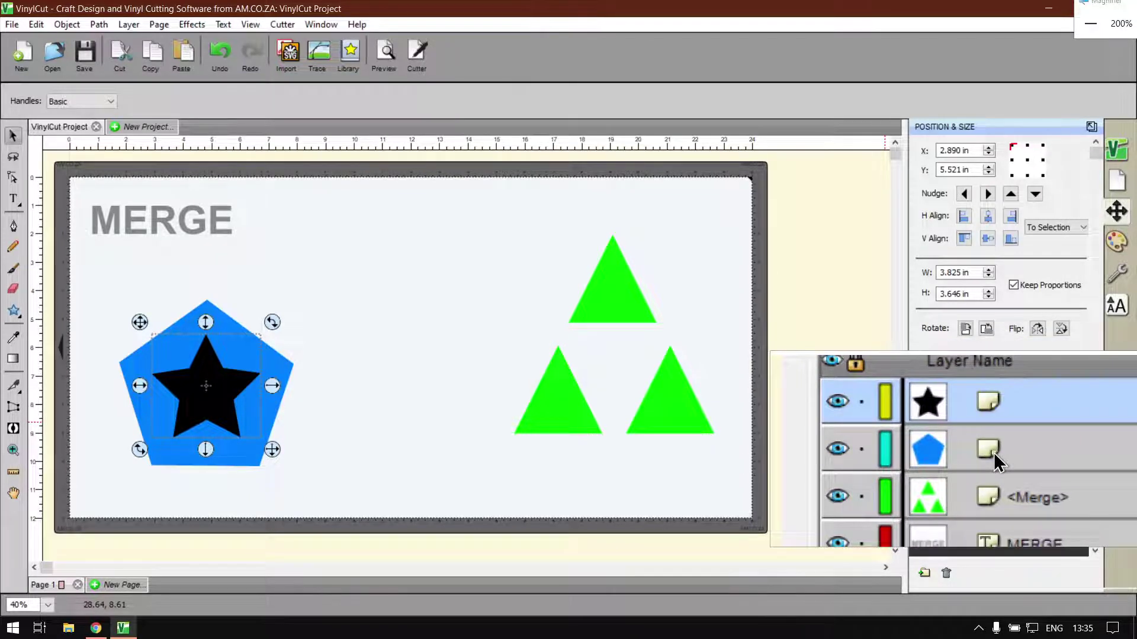
key("super+Escape")
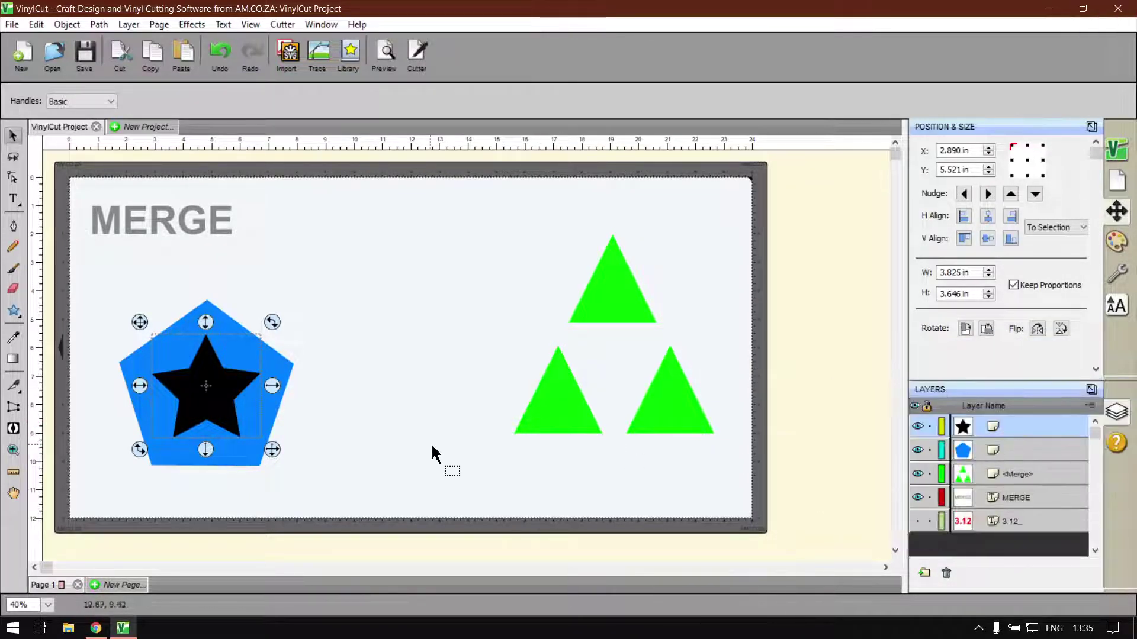
Merge the black star and the blue pentagon into one object and clear the selection
left_click_drag(371, 495, 89, 284)
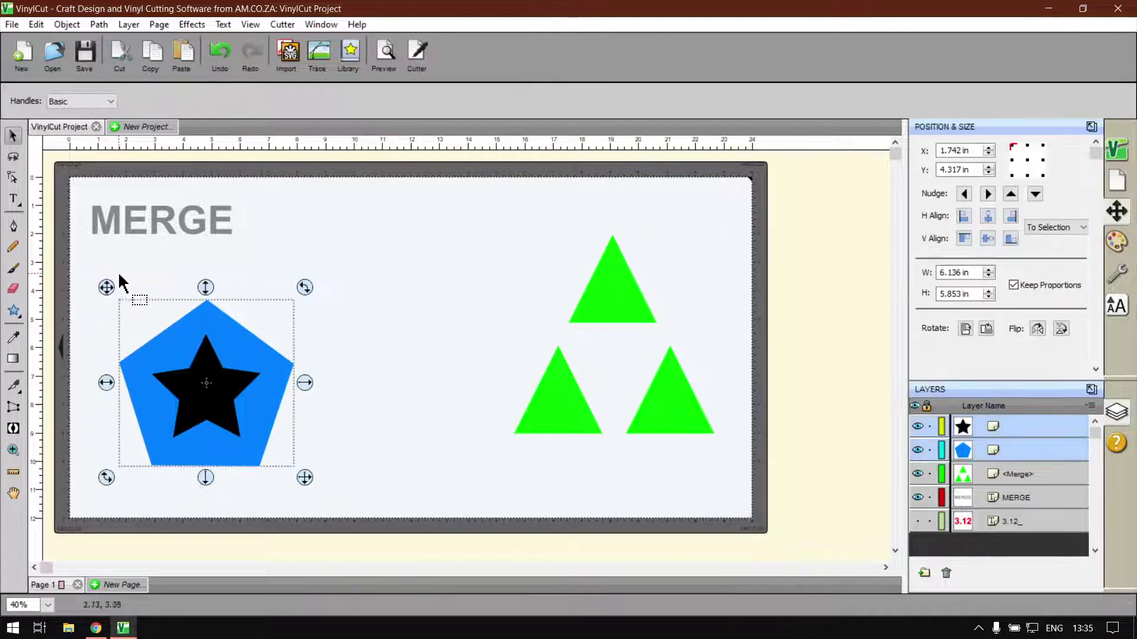
left_click(67, 21)
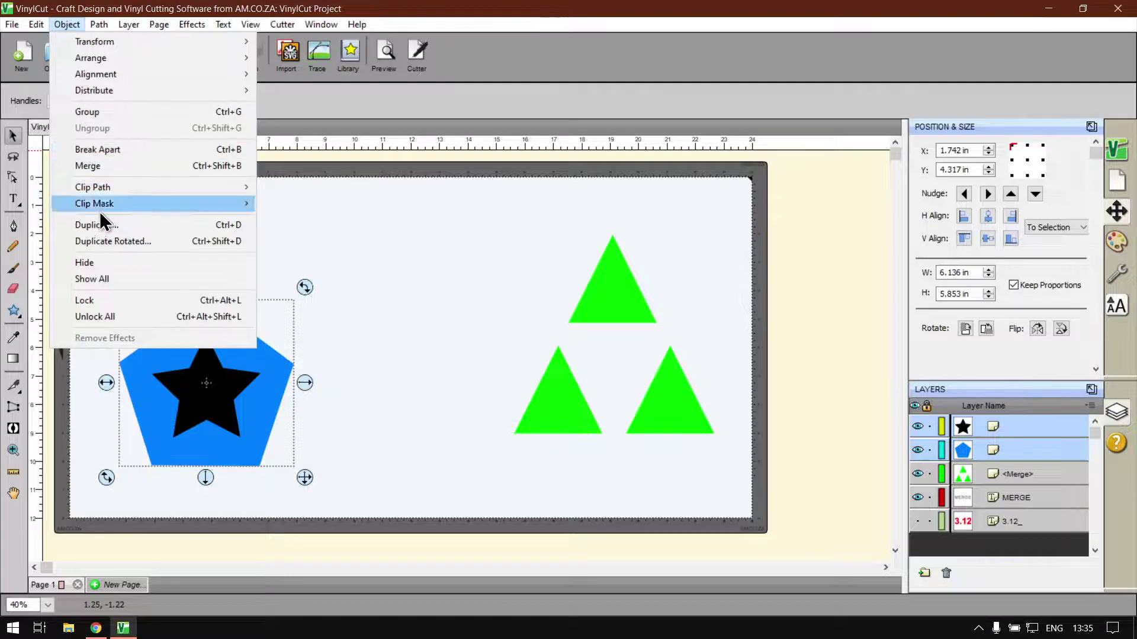
left_click(106, 168)
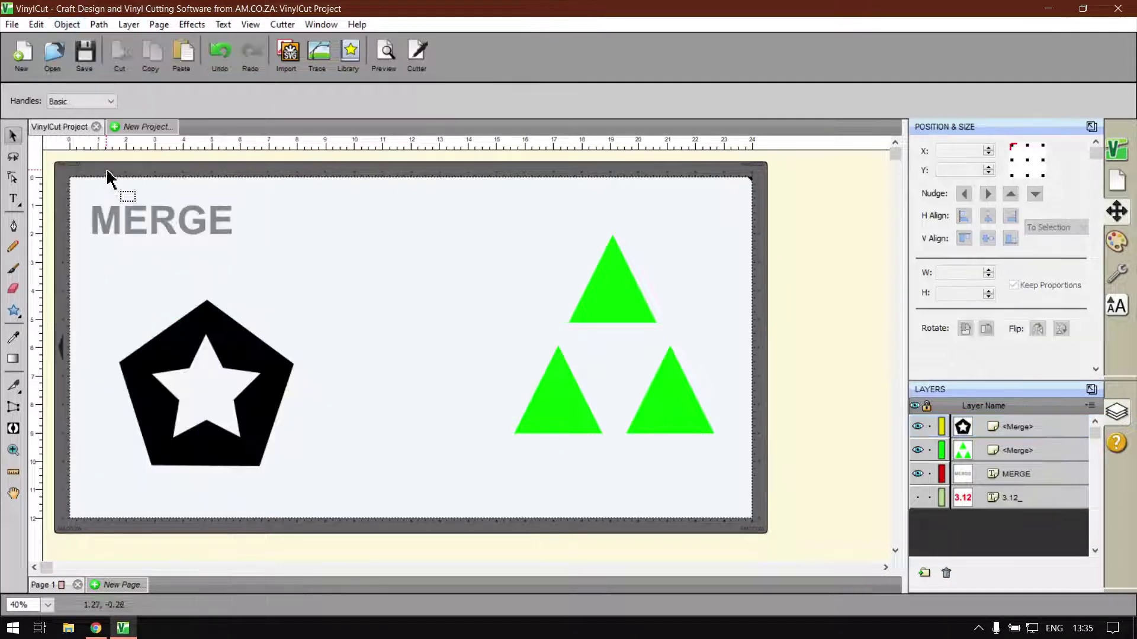
left_click(421, 338)
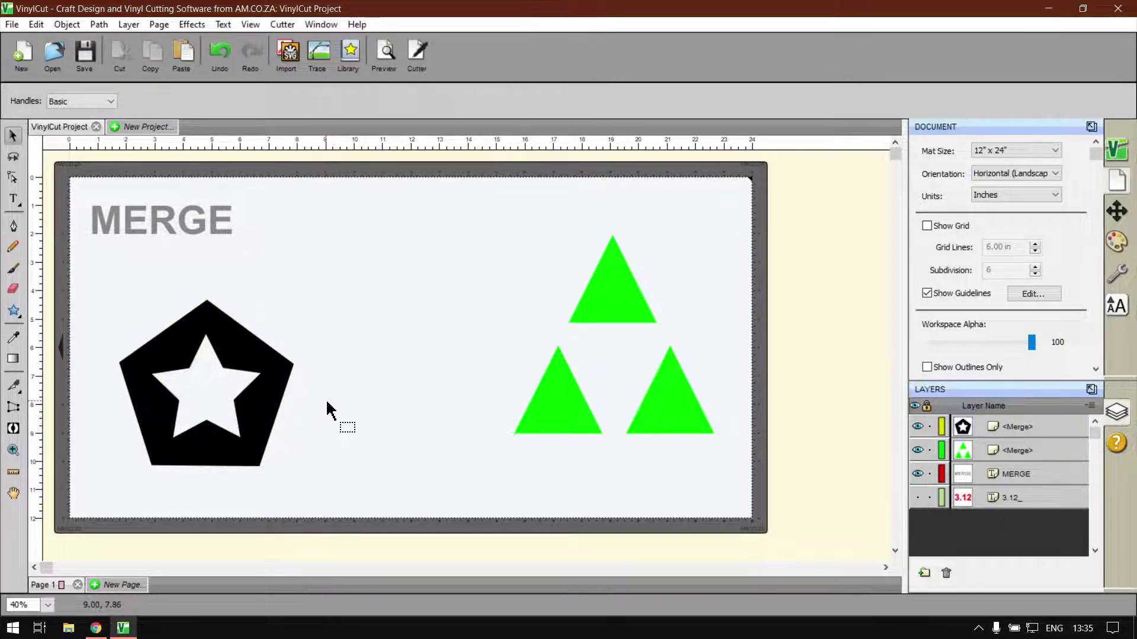
Move the merged pentagon and star to about X 2.87 in, Y 4.47 in, and break it apart
left_click(264, 388)
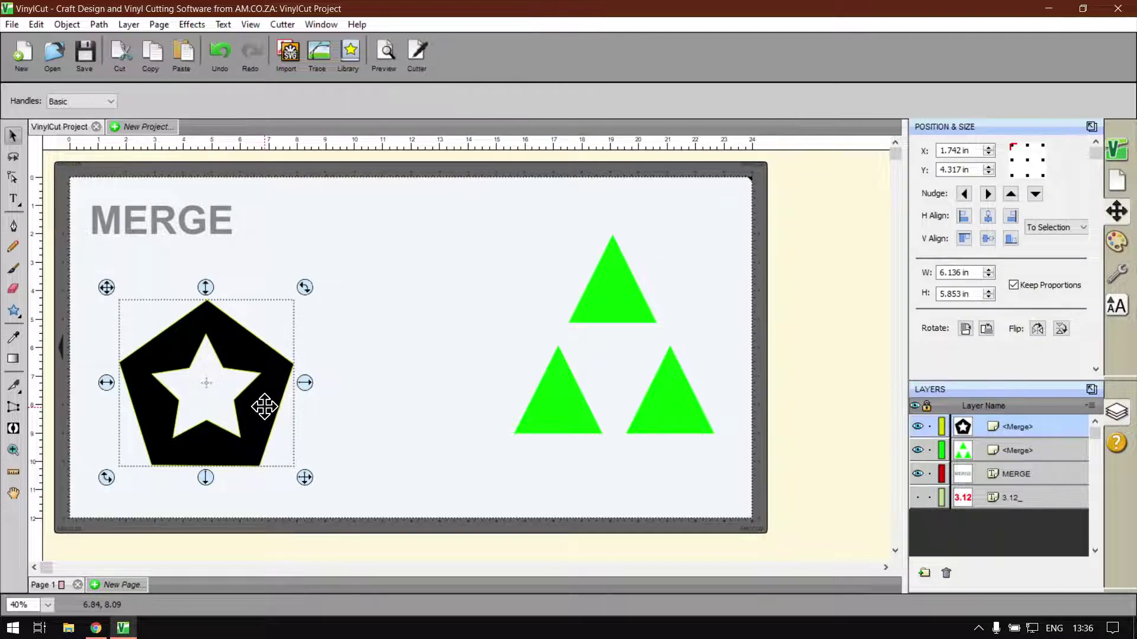
mouse_move(265, 407)
left_mouse_down()
mouse_move(579, 393)
mouse_move(626, 333)
mouse_move(307, 429)
mouse_move(260, 413)
mouse_move(275, 415)
left_mouse_up()
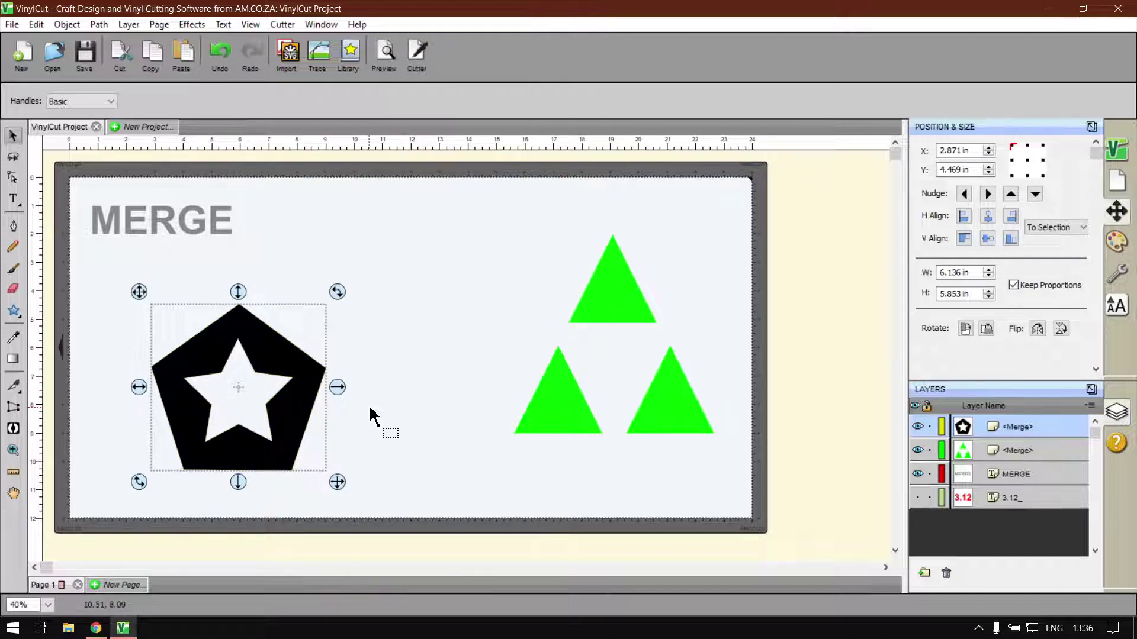
left_click(67, 24)
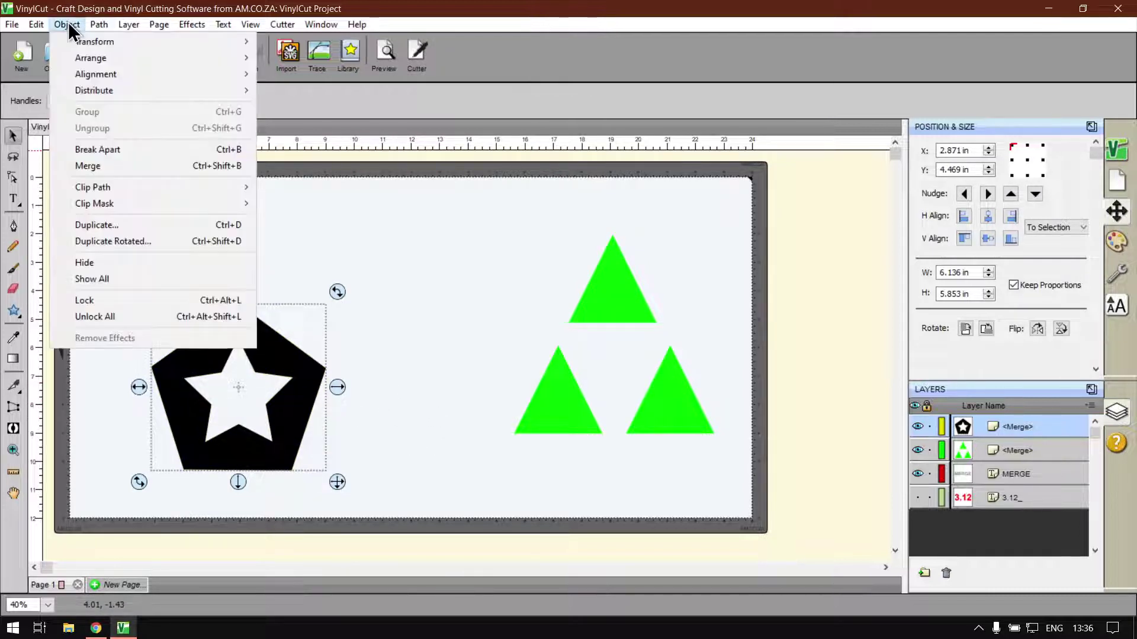
left_click(108, 151)
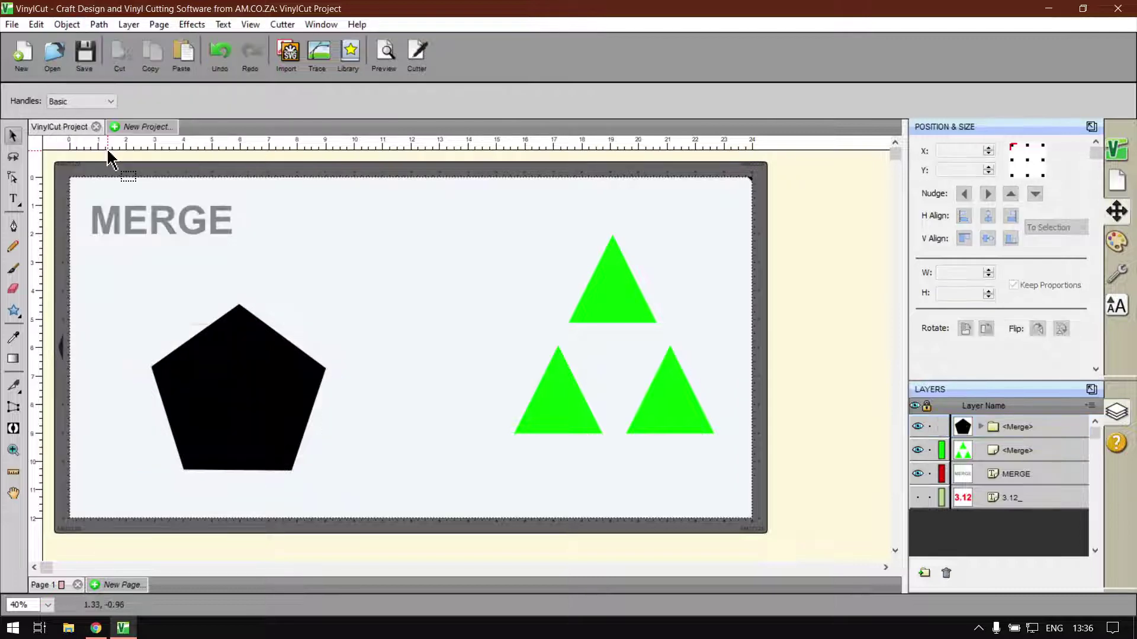
Expand the broken-apart pentagon group and set the fill colour of its star layer to red
left_click(245, 398)
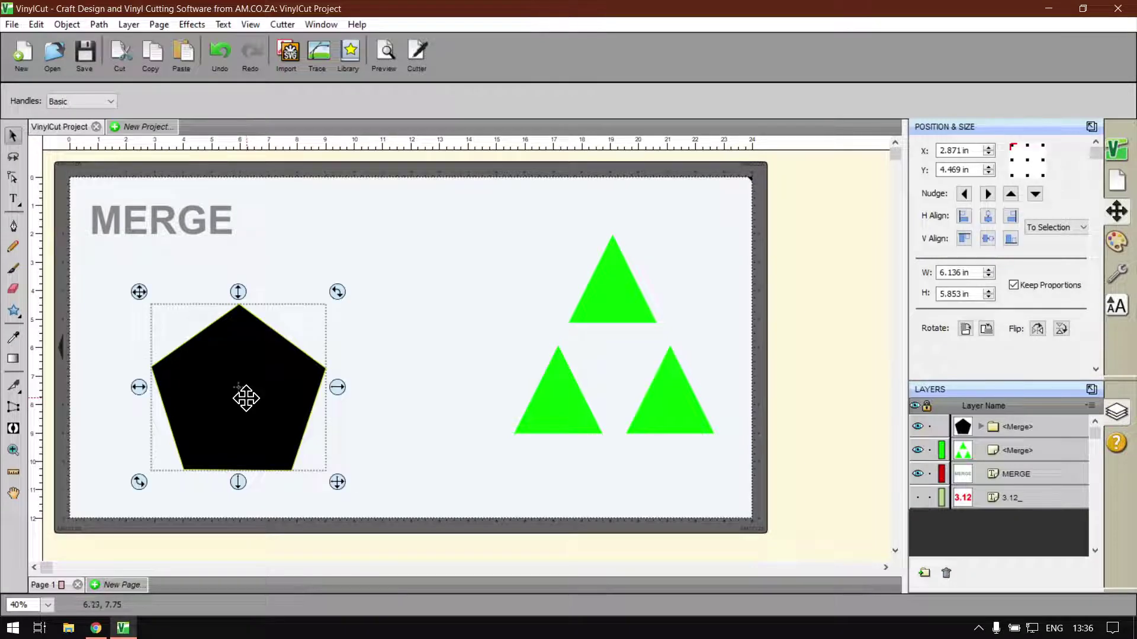
left_click(981, 427)
left_click_drag(1021, 471, 1024, 445)
left_click(1014, 449)
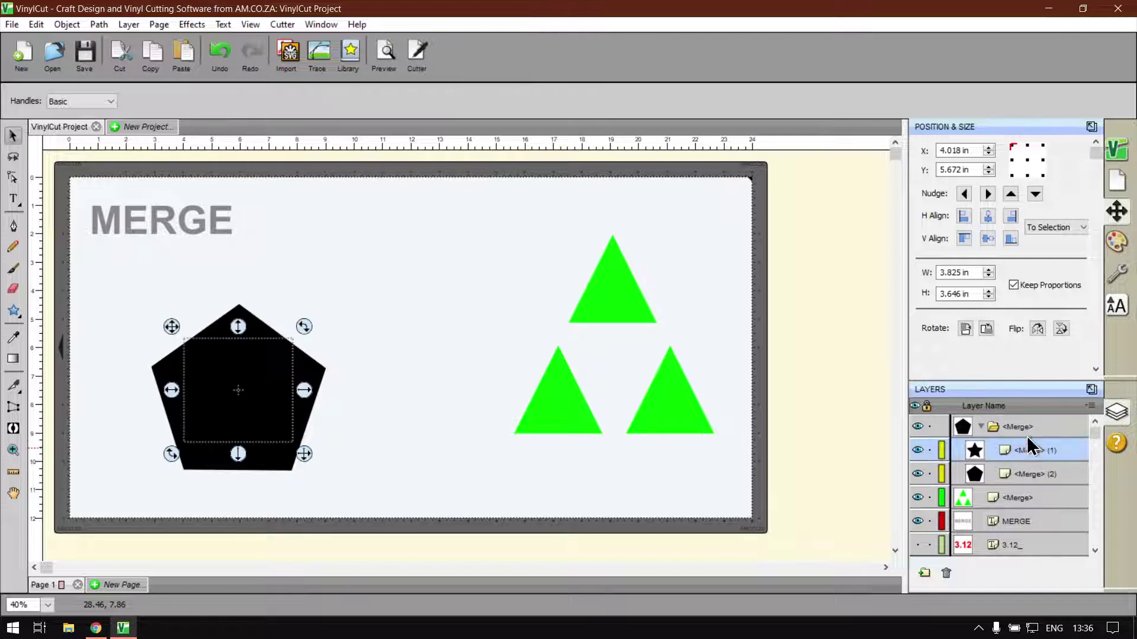
left_click(1117, 241)
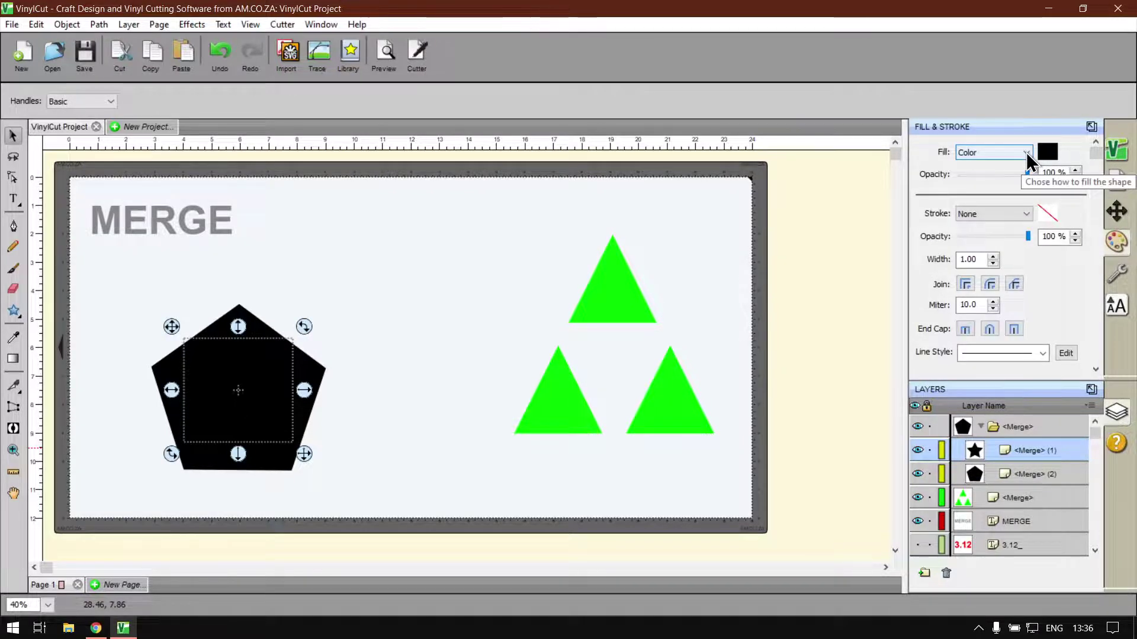
left_click(1043, 152)
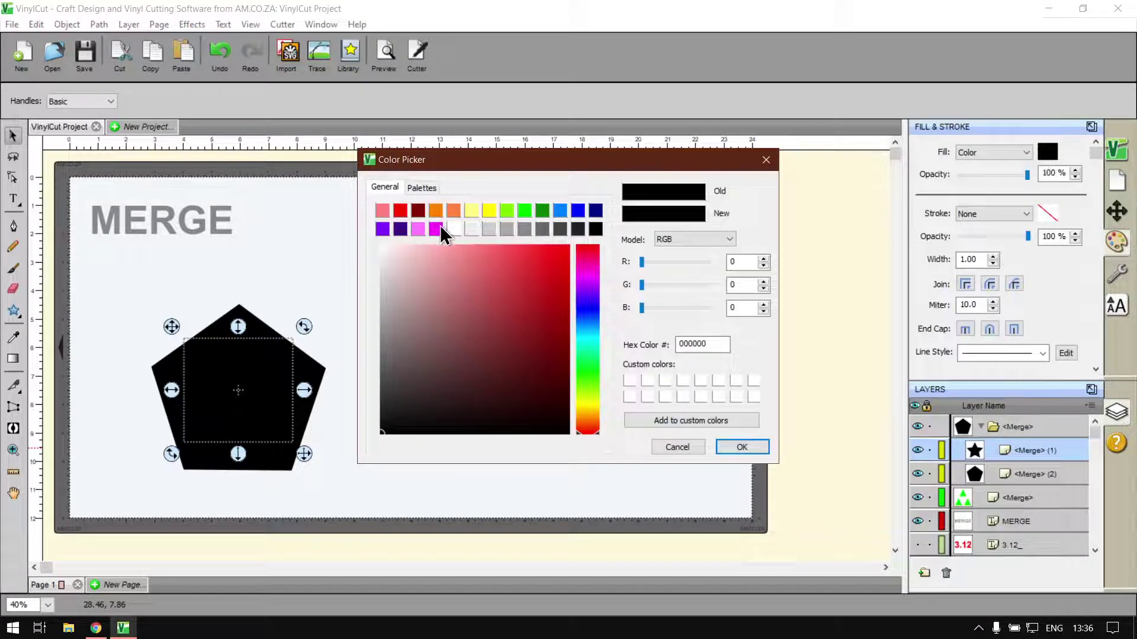
left_click(400, 211)
left_click(740, 447)
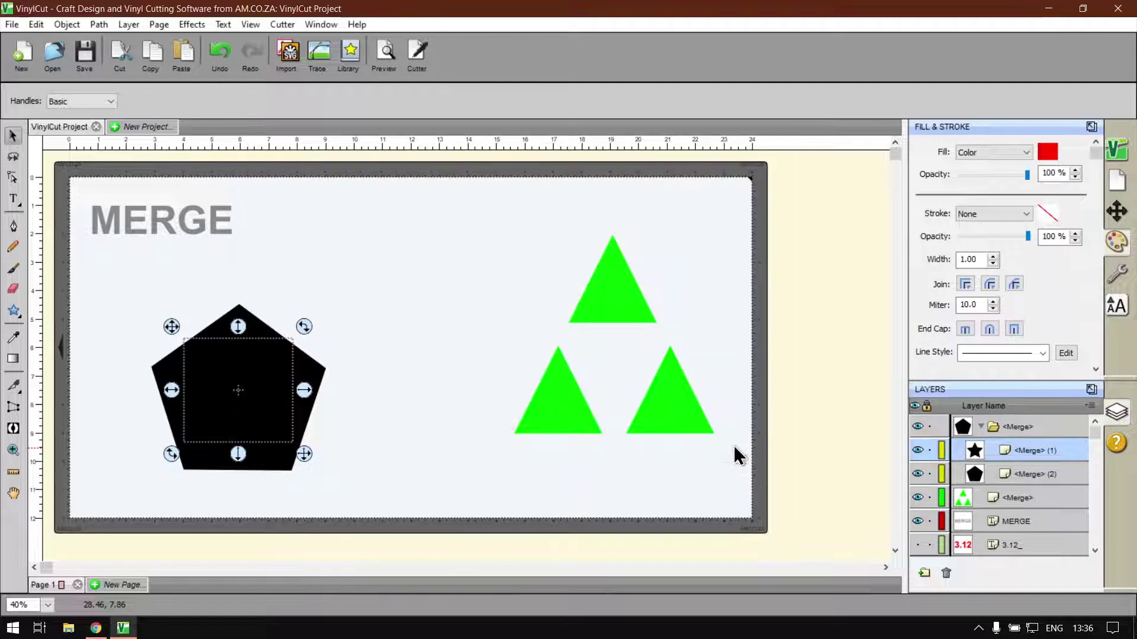
Merge the red star and the black pentagon into one object and clear the selection
left_click(446, 268)
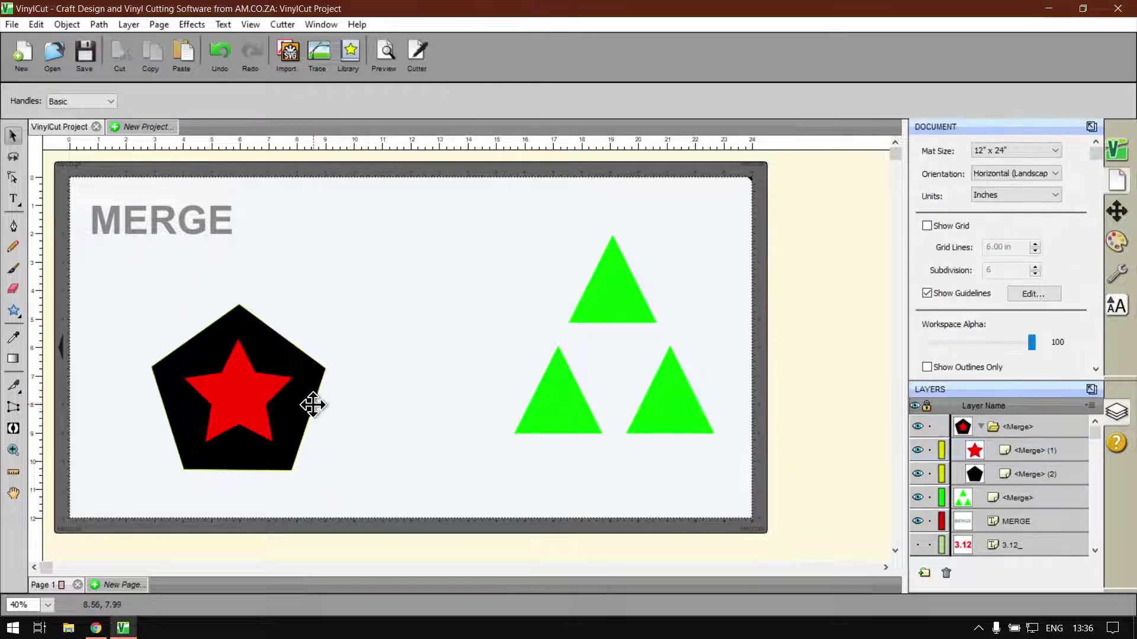
left_click_drag(357, 491, 121, 299)
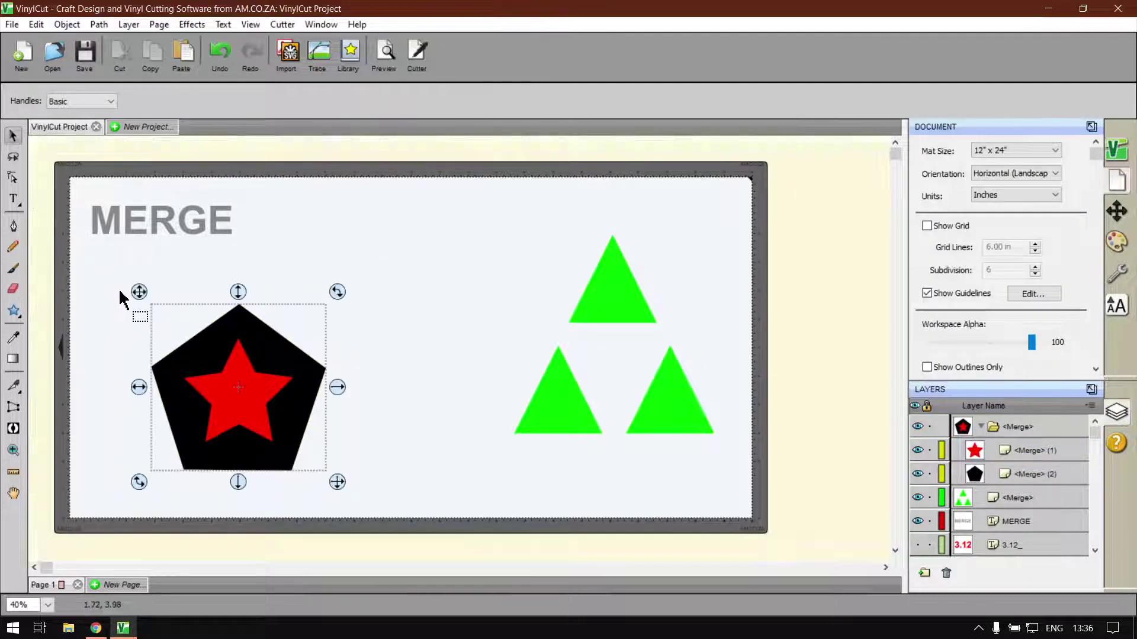
right_click(209, 363)
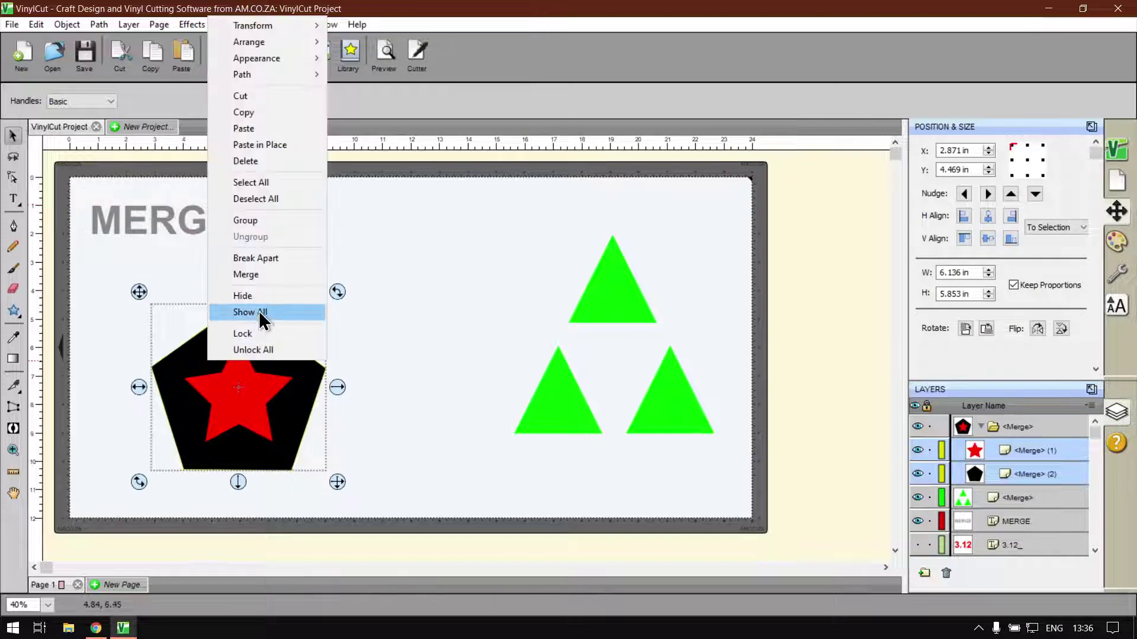
left_click(255, 274)
left_click(385, 346)
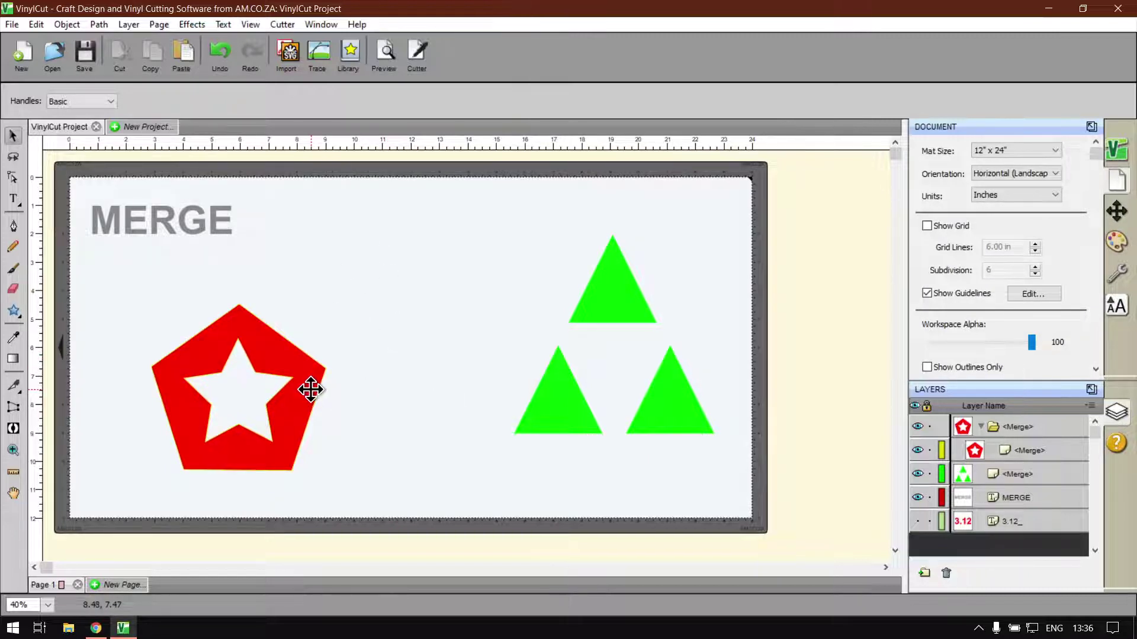
Move the merged red pentagon to about X 3.24 in, Y 4.16 in, shift the three green triangles slightly left, and clear the selection
left_click_drag(304, 388, 317, 385)
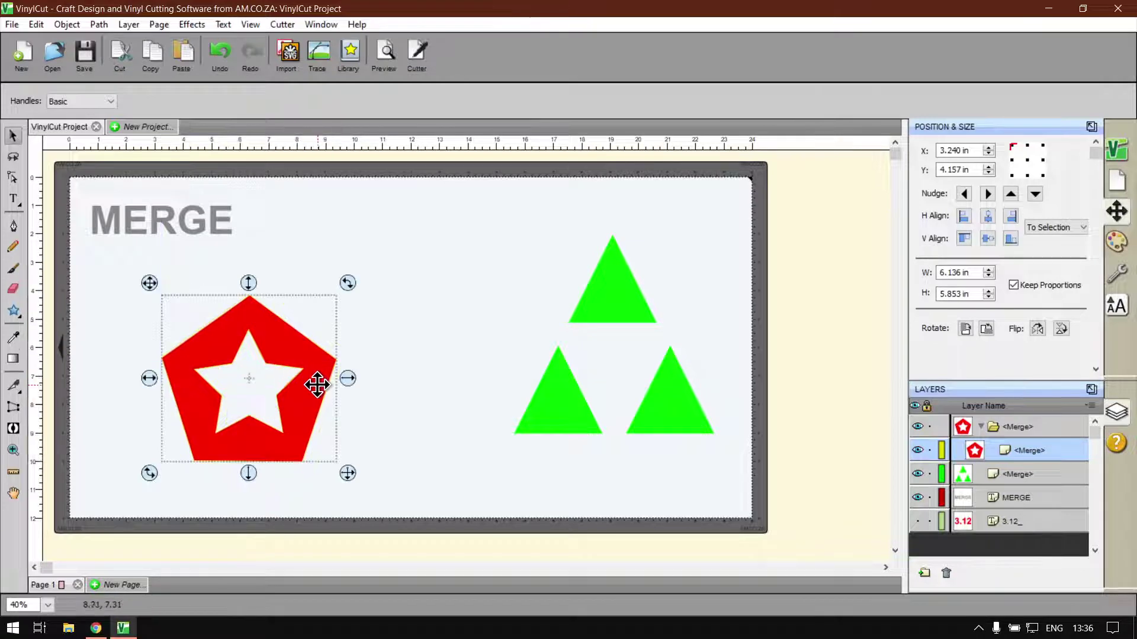
left_click_drag(753, 216, 485, 528)
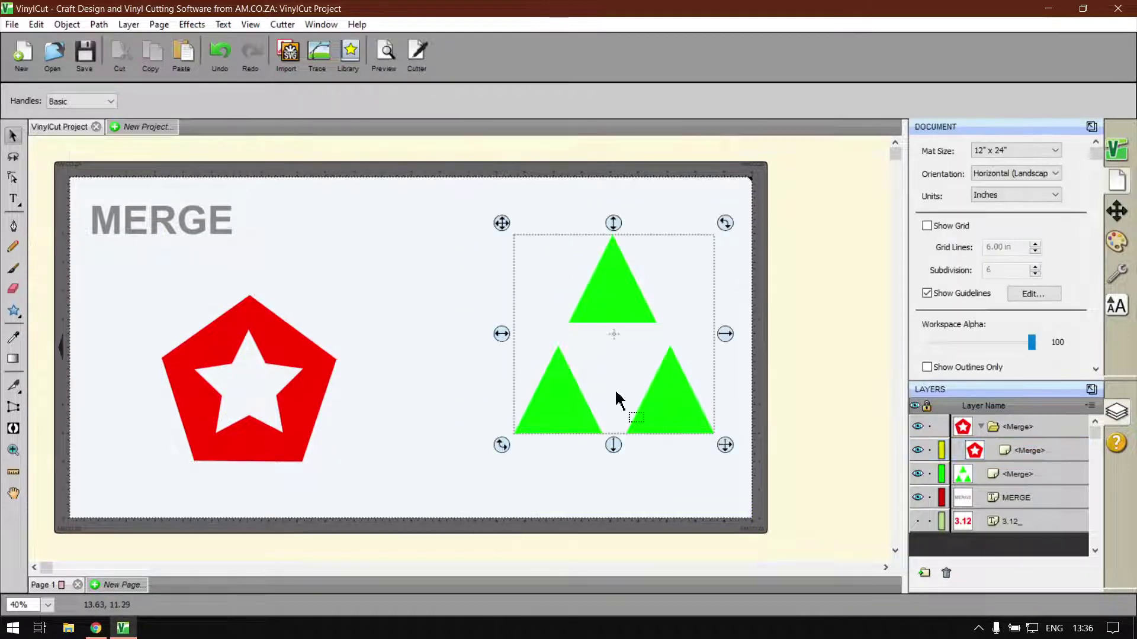
left_click_drag(621, 297, 591, 307)
left_click(396, 351)
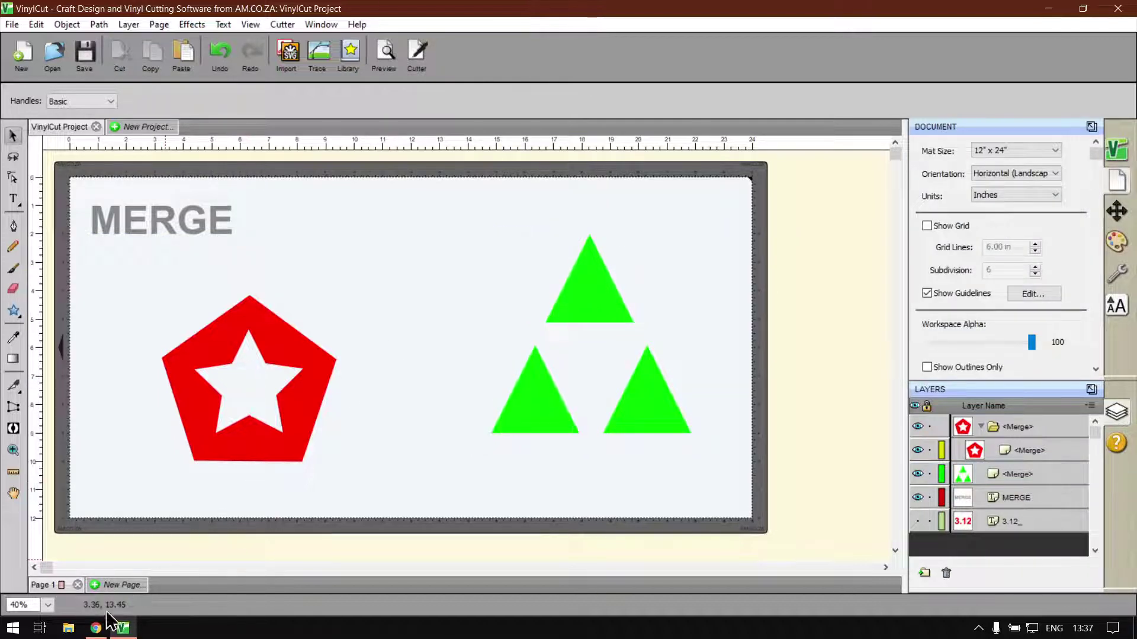
Switch to the Chrome browser and show the softwaretraining.co.za page with the software training videos
left_click(96, 628)
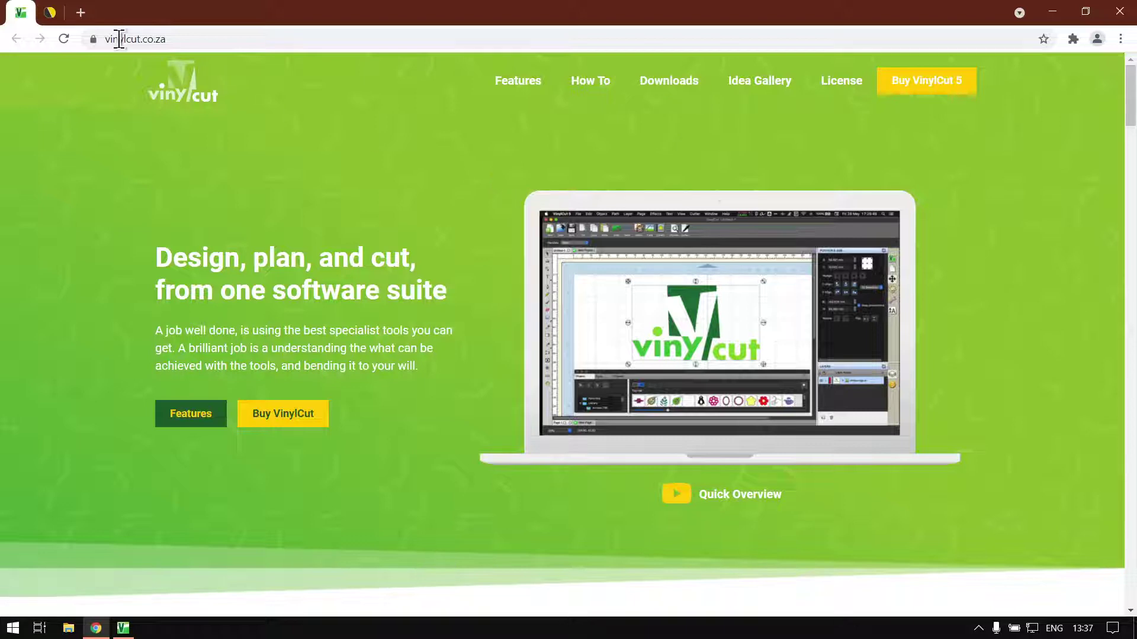
left_click(52, 15)
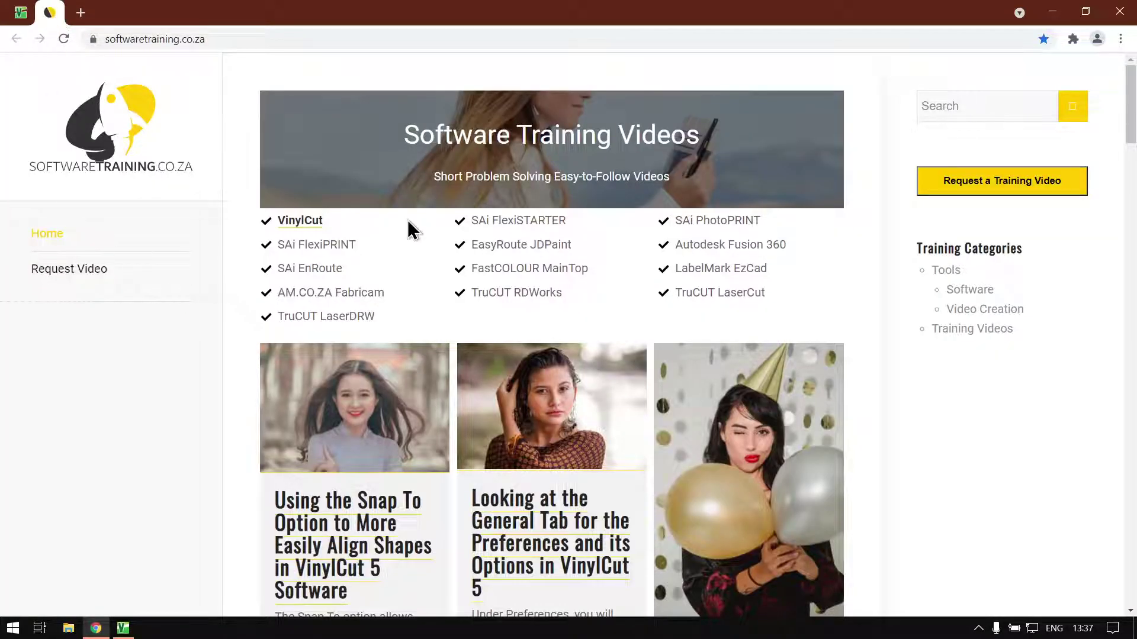